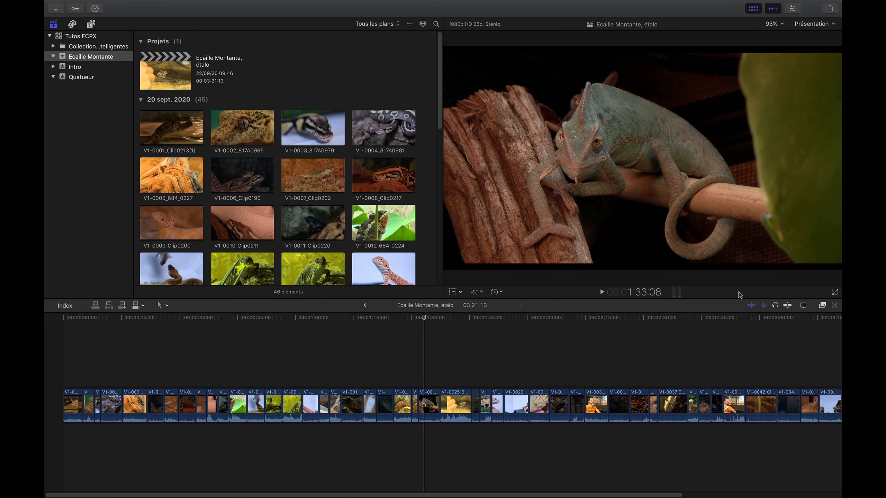
# Step: Review the edited sequence by shuttling backward and forward at high speed and jumping between edit points
pyautogui.press('j')
pyautogui.press('j')
pyautogui.press('j')
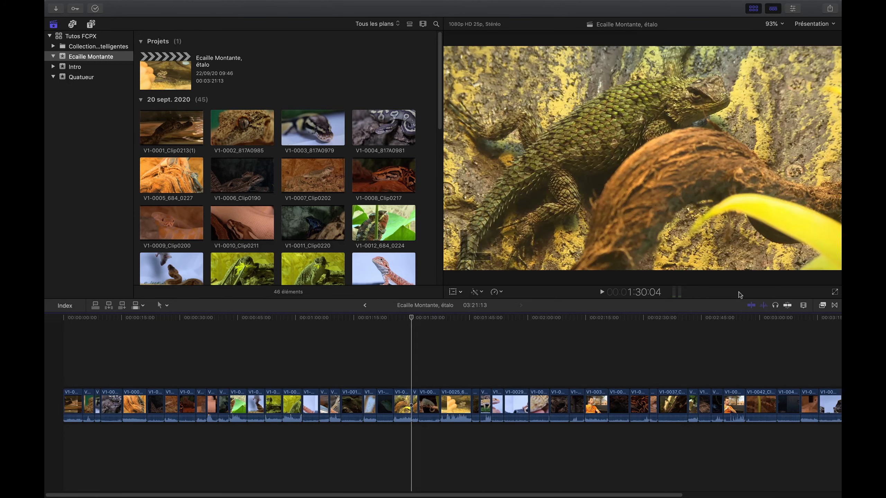
pyautogui.press('l')
pyautogui.press('l')
pyautogui.press('l')
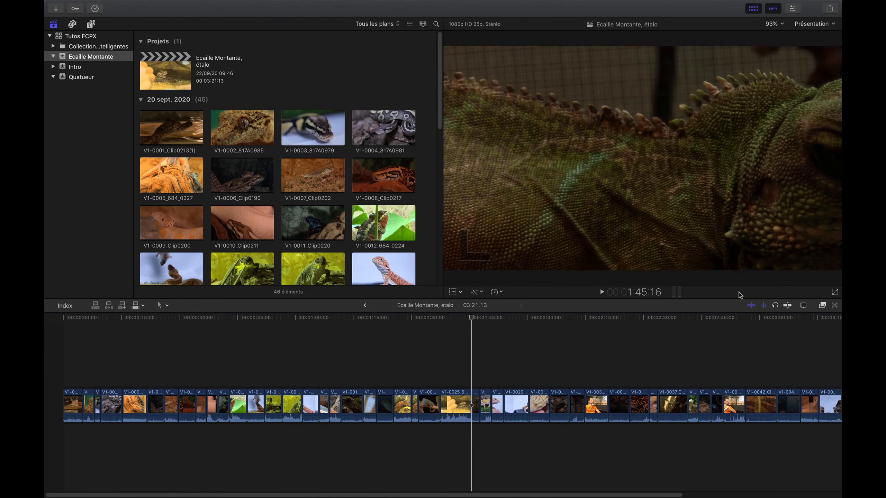
pyautogui.press('j')
pyautogui.press('j')
pyautogui.press('j')
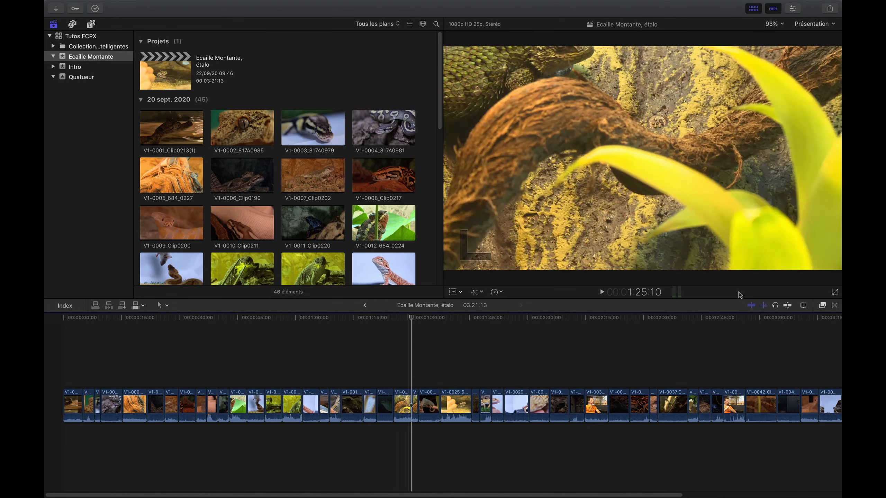
pyautogui.press('Up')
pyautogui.press('Up')
pyautogui.press('Down')
pyautogui.press('Down')
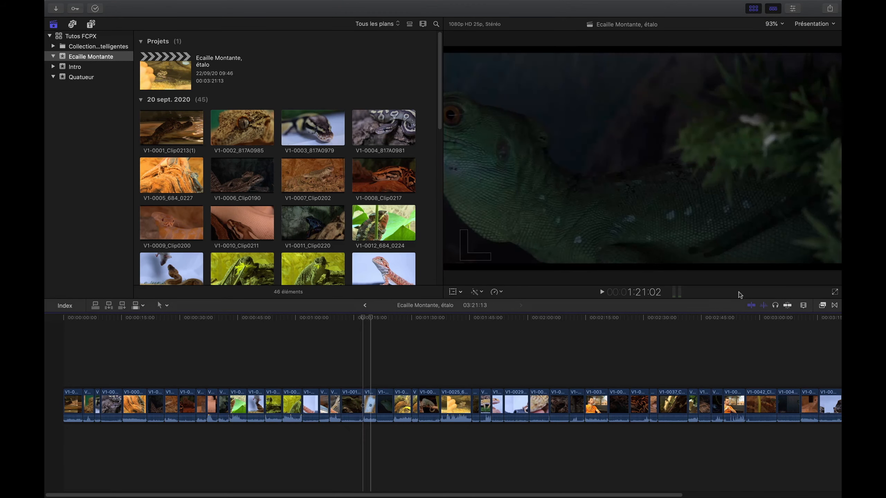
# Step: Set the timeline clips to show only video filmstrips without audio waveforms, and slightly increase the clip height
pyautogui.click(803, 306)
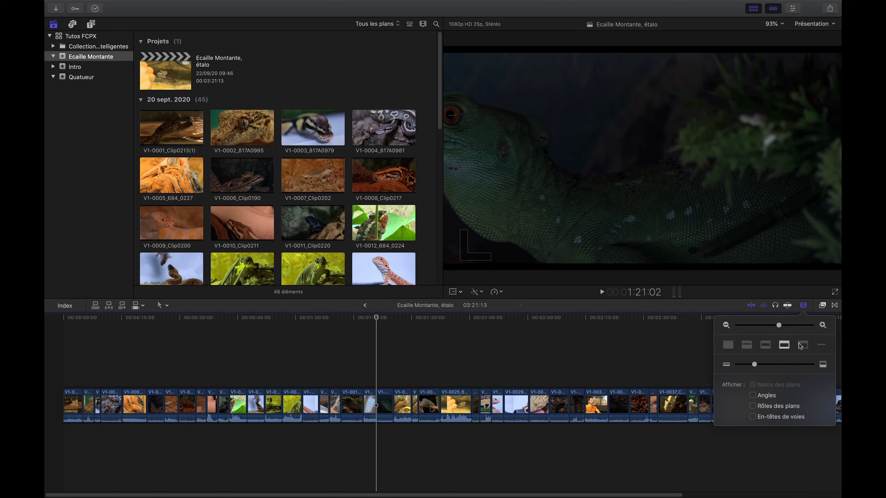
pyautogui.click(802, 344)
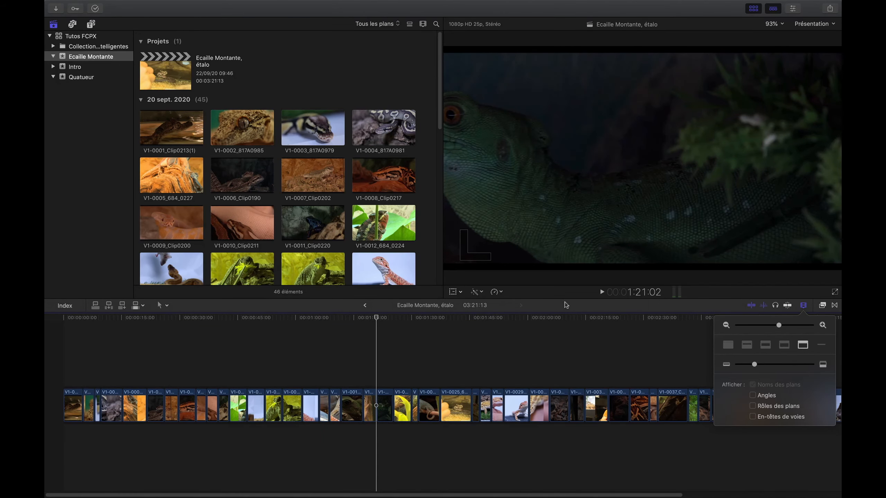
pyautogui.moveTo(754, 365); pyautogui.dragTo(762, 365)
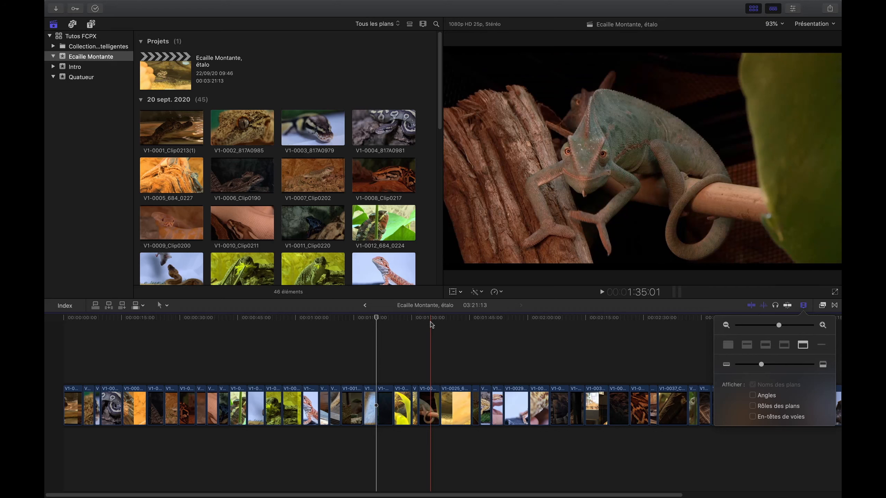
pyautogui.click(416, 293)
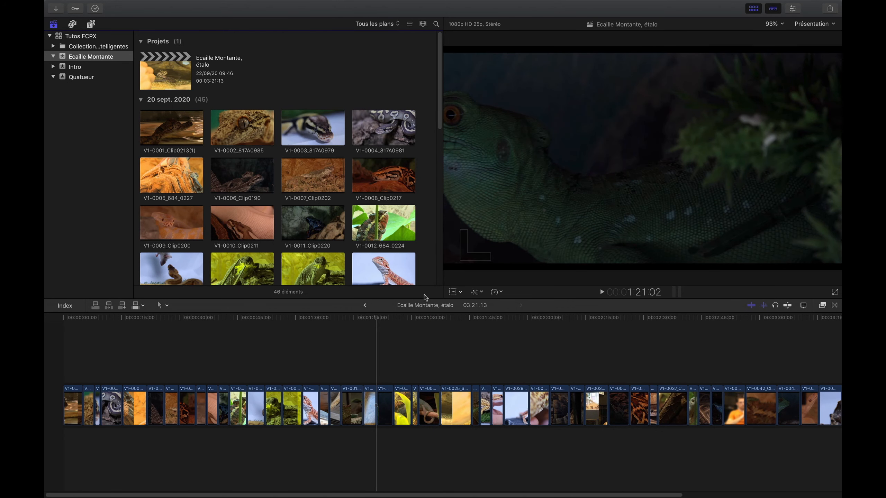
# Step: Enlarge the viewer by reducing the timeline height and narrowing the browser, and hide the browser
pyautogui.moveTo(425, 297); pyautogui.dragTo(417, 403)
pyautogui.moveTo(441, 367); pyautogui.dragTo(384, 366)
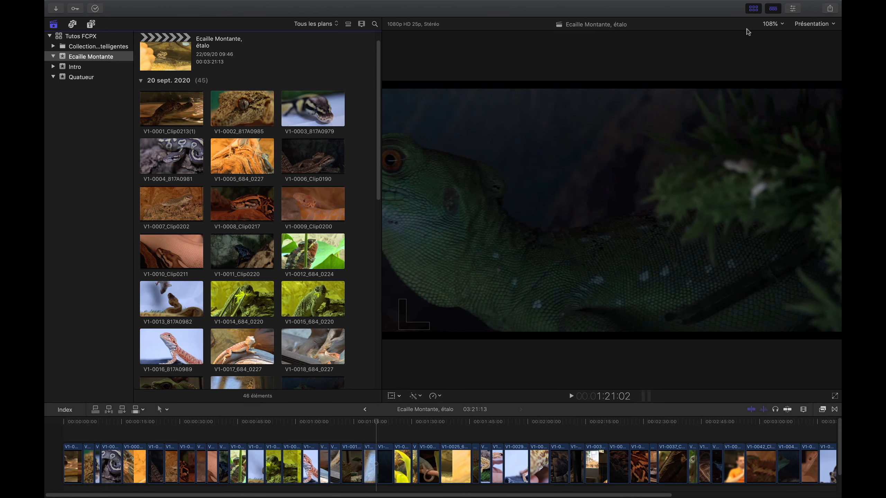
pyautogui.click(751, 11)
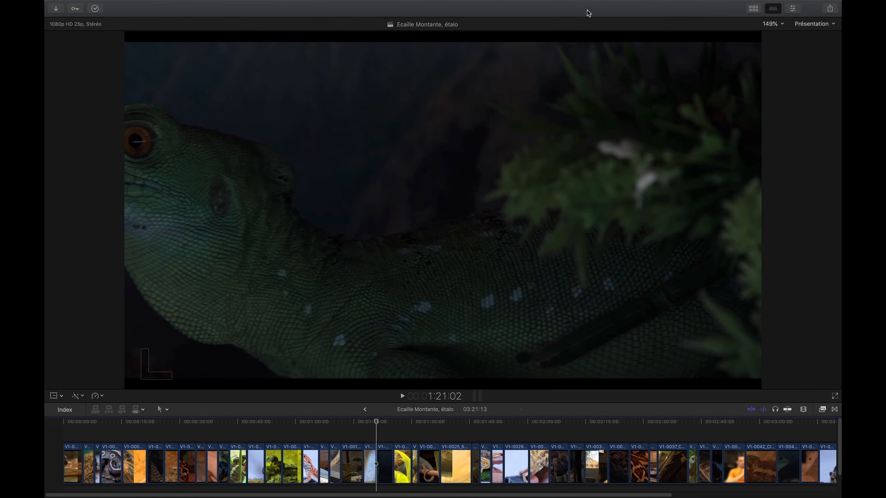
# Step: Move the playhead to the start of clip V1-0022_684_0226 and show the color inspector and the video scopes
pyautogui.press('Up')
pyautogui.press('Down')
pyautogui.press('Down')
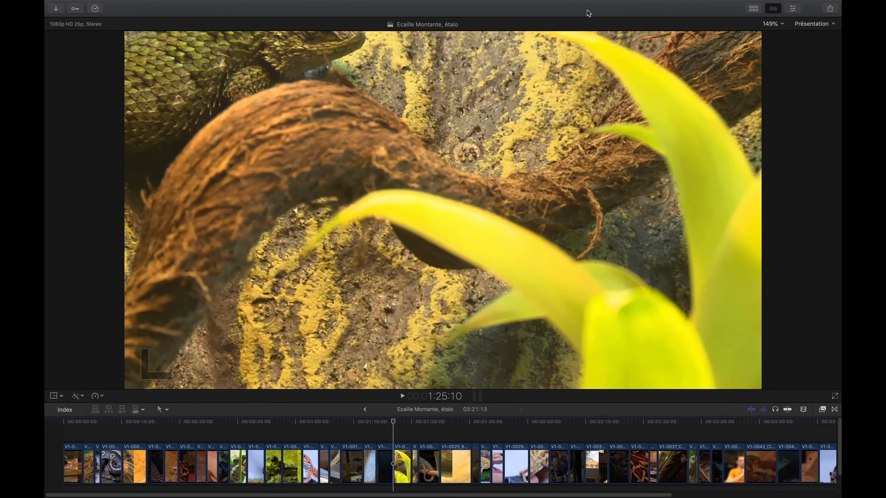
pyautogui.click(793, 9)
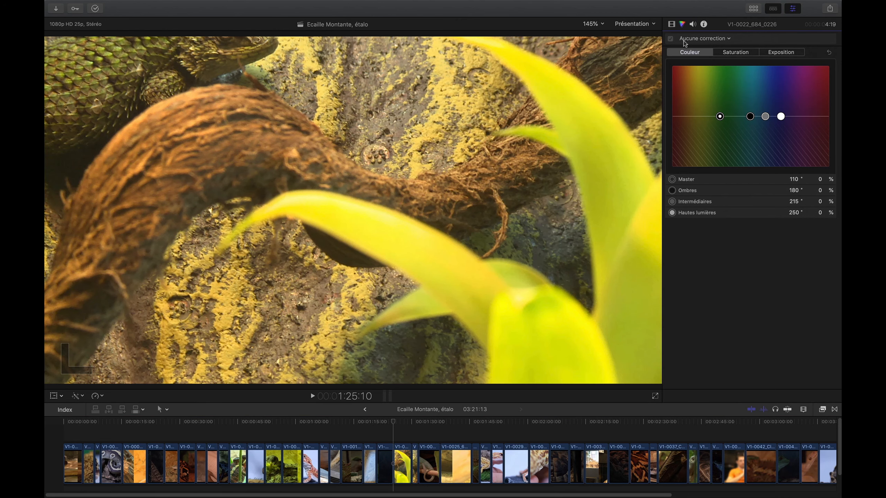
pyautogui.click(654, 24)
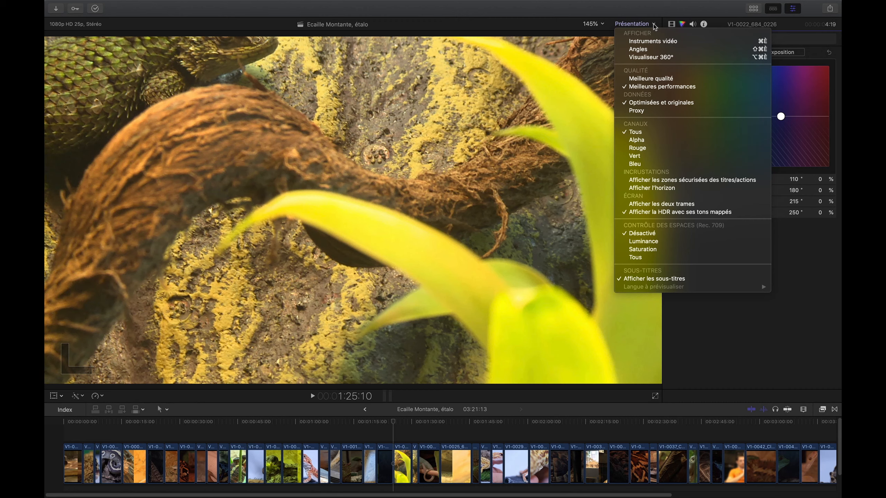
pyautogui.click(656, 42)
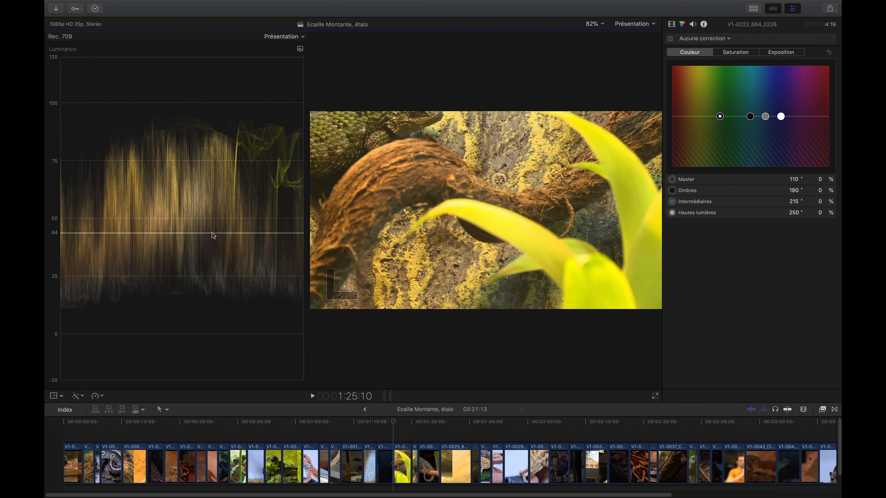
# Step: Switch the video scope to Vecteurscope, Histogramme and back to Oscilloscope to compare the displays
pyautogui.click(299, 50)
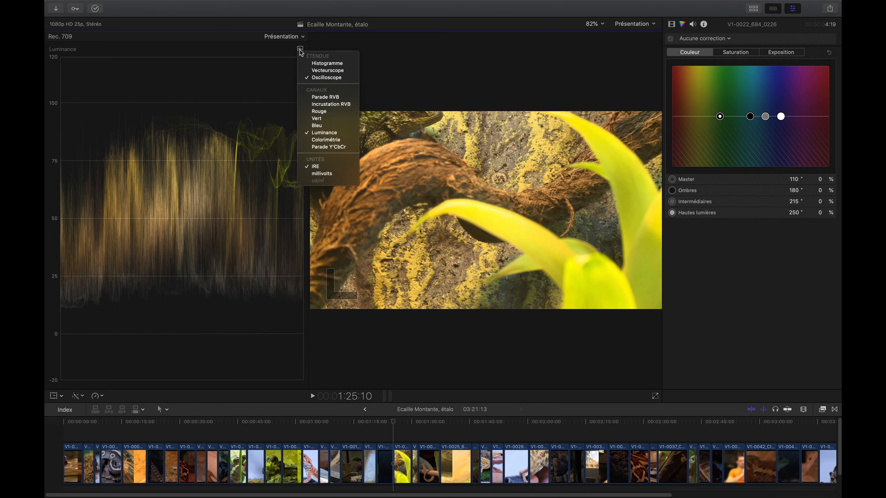
pyautogui.click(318, 71)
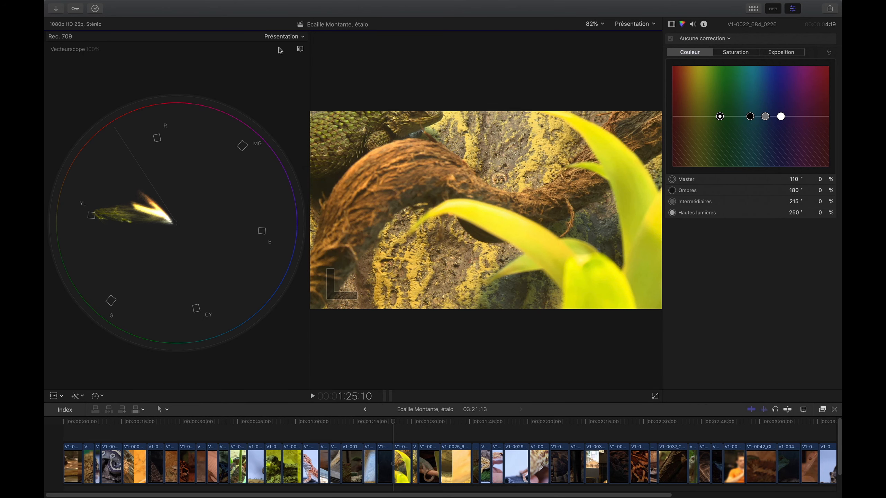
pyautogui.click(300, 49)
pyautogui.click(309, 63)
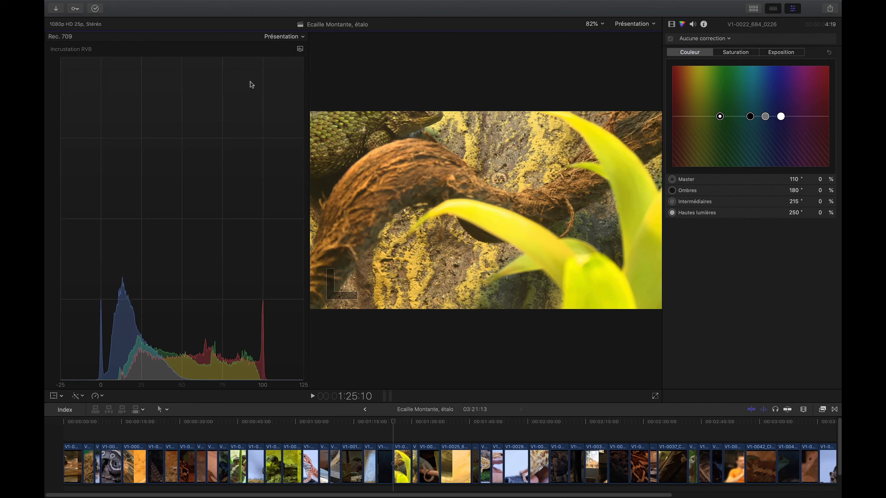
pyautogui.click(301, 50)
pyautogui.click(310, 79)
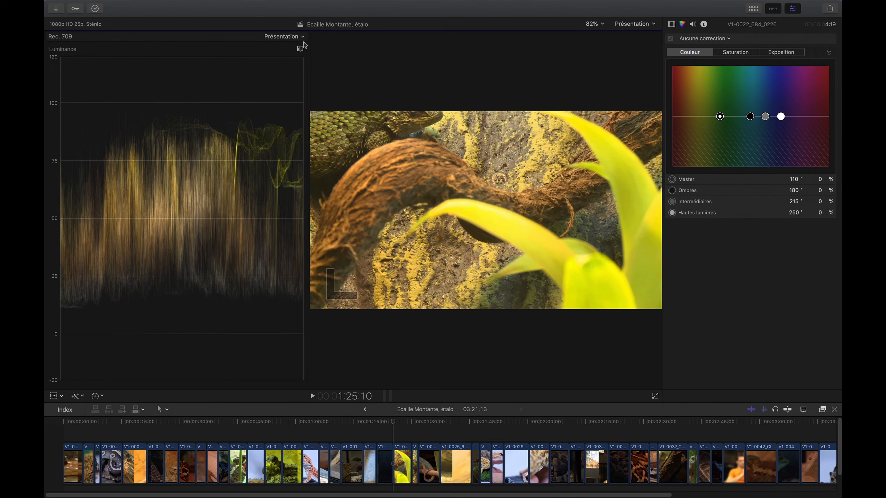
# Step: Change the waveform scope's channels to Parade RVB, and switch them to Colorimétrie
pyautogui.click(300, 49)
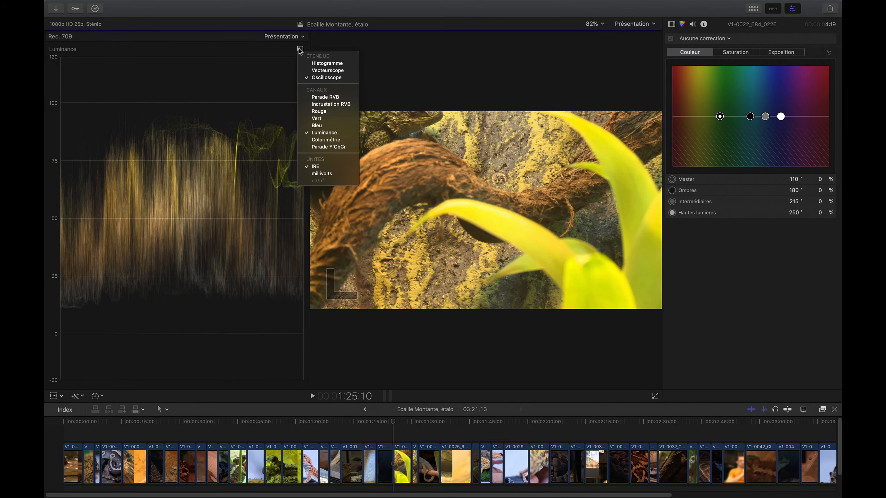
pyautogui.click(315, 98)
pyautogui.click(300, 49)
pyautogui.click(326, 139)
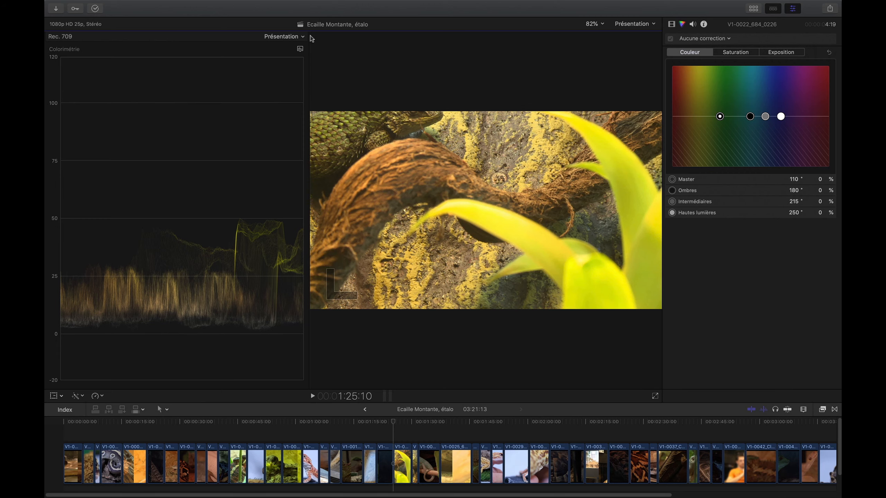
# Step: Place the scope below the viewer with the Verticale layout, enlarge the viewer, and return to the side-by-side layout
pyautogui.click(298, 35)
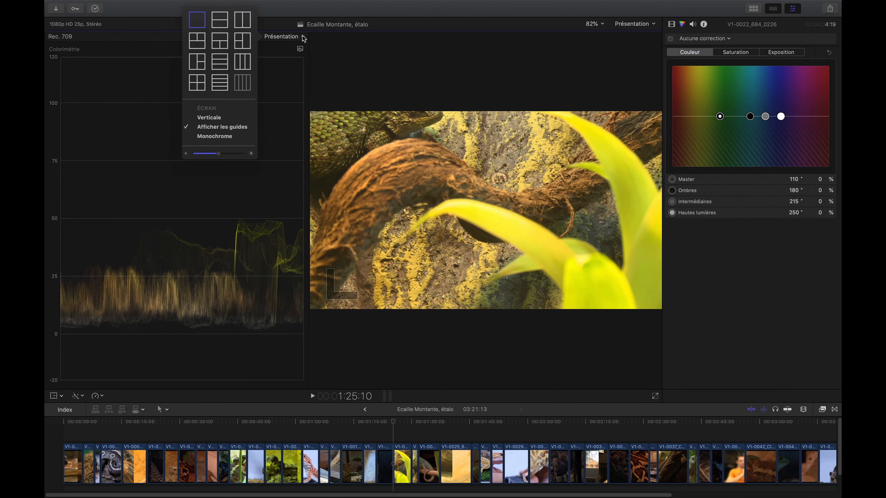
pyautogui.click(218, 121)
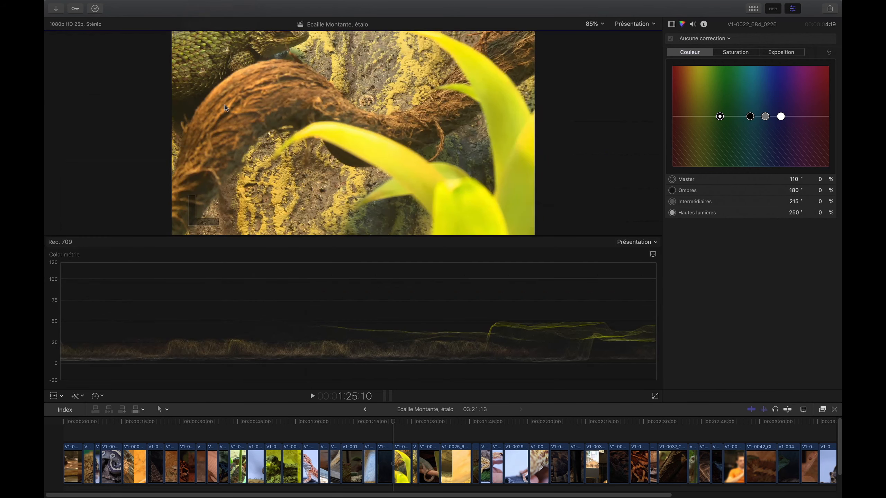
pyautogui.moveTo(269, 240); pyautogui.dragTo(267, 274)
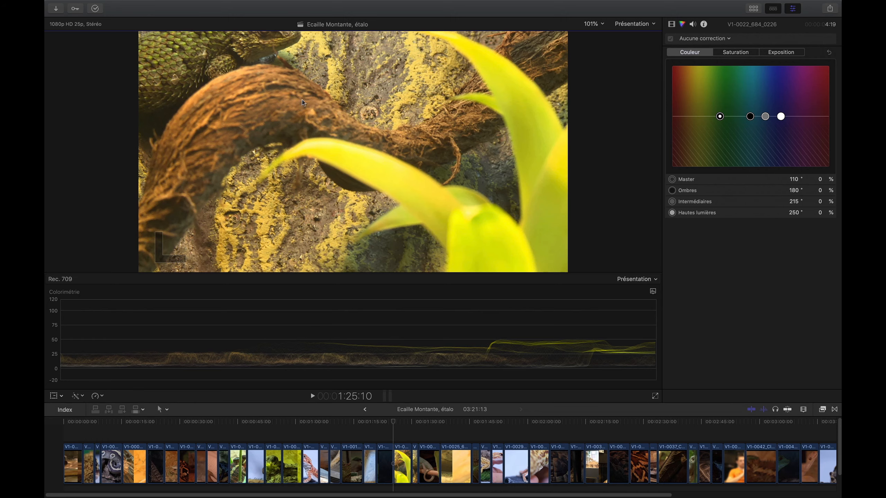
pyautogui.click(653, 281)
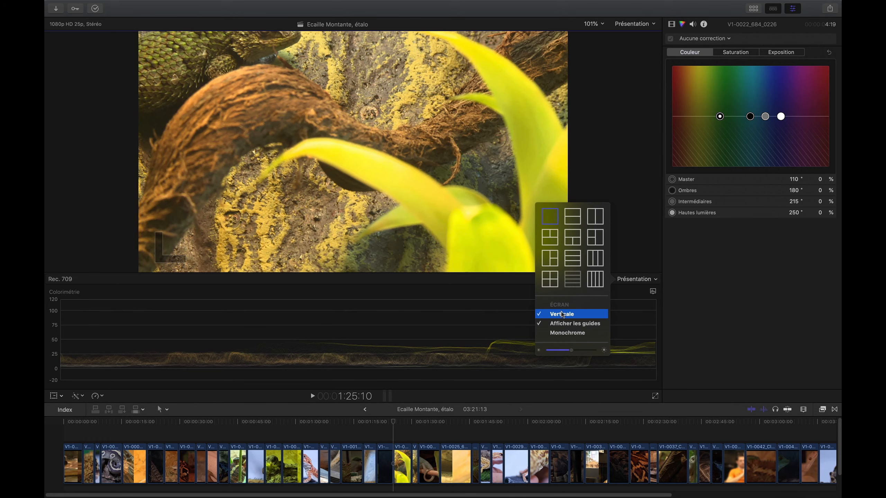
pyautogui.click(563, 314)
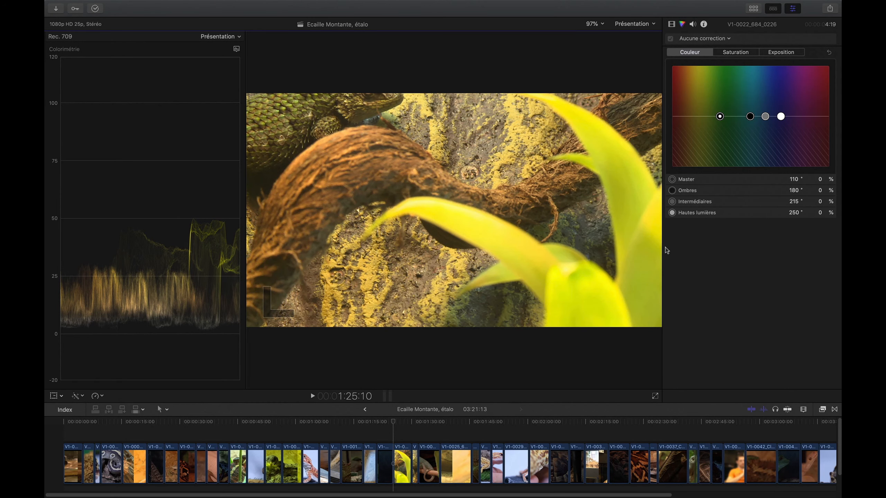
# Step: Move to the start of the chameleon clip V1-0024_Clip0208 and show its color inspector
pyautogui.moveTo(206, 89); pyautogui.dragTo(216, 264)
pyautogui.press('Up')
pyautogui.press('Down')
pyautogui.press('Down')
pyautogui.press('Down')
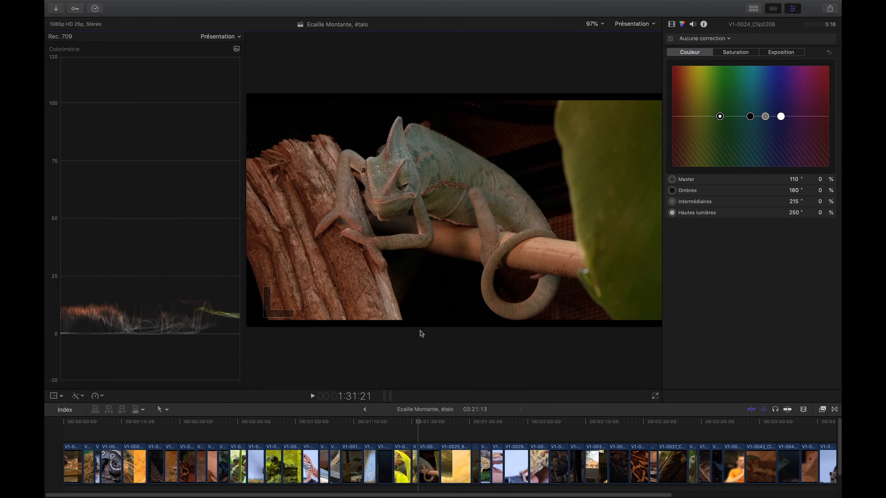
pyautogui.press('super+6')
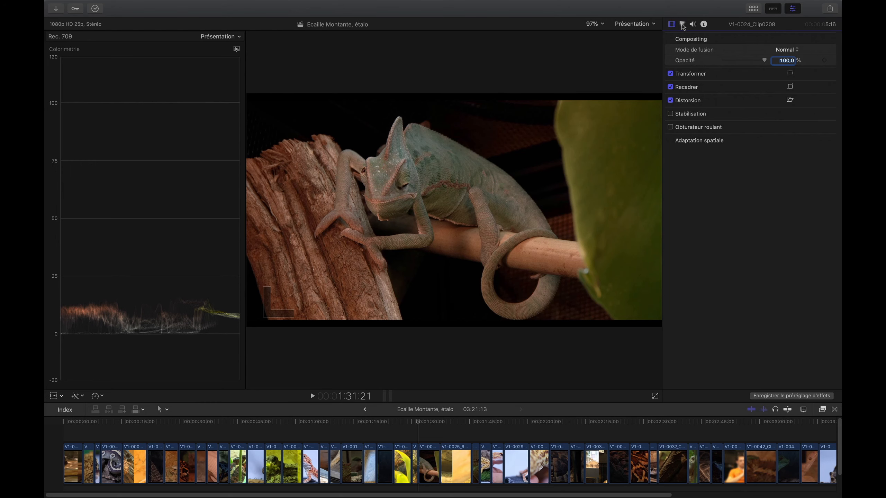
pyautogui.click(683, 25)
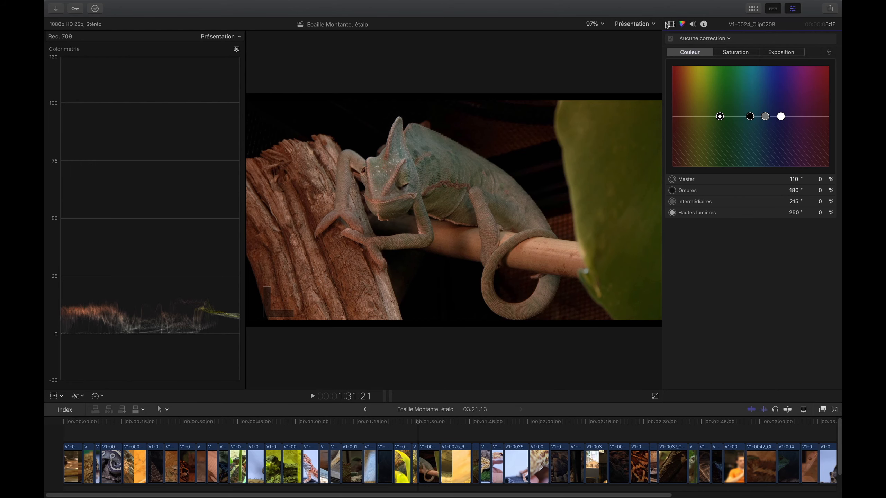
# Step: Add a Réglage couleurs correction to the chameleon clip, set its Ombres color to 178° and -21 %, and check the clip's effects list
pyautogui.click(729, 39)
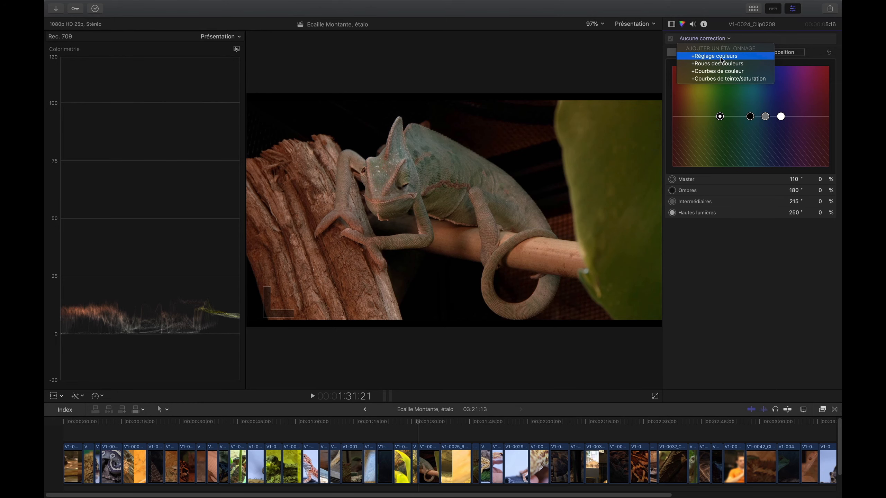
pyautogui.click(562, 57)
pyautogui.moveTo(750, 117); pyautogui.dragTo(750, 127)
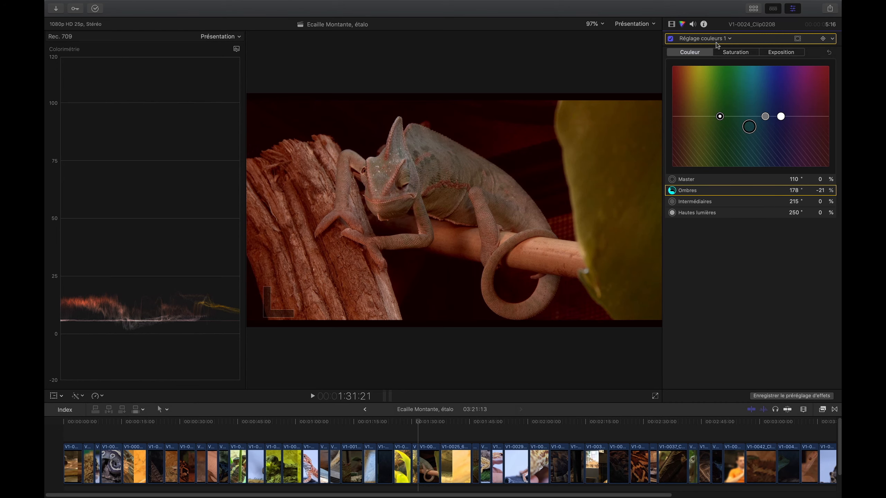
pyautogui.click(672, 25)
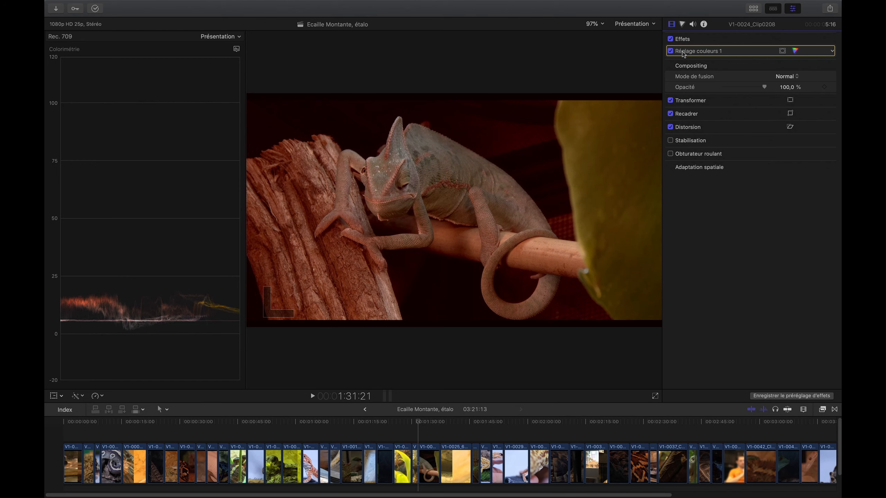
pyautogui.click(682, 25)
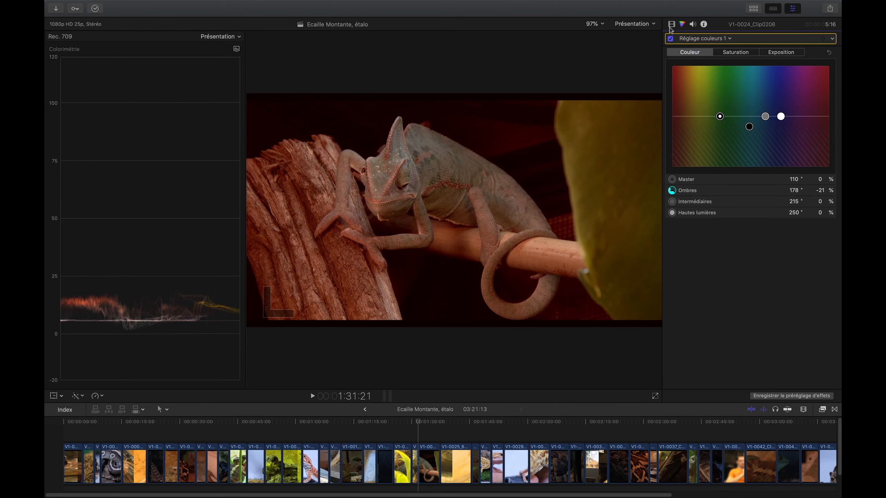
# Step: Add a Roues des couleurs correction to the chameleon clip and display the clip's effects list
pyautogui.click(730, 38)
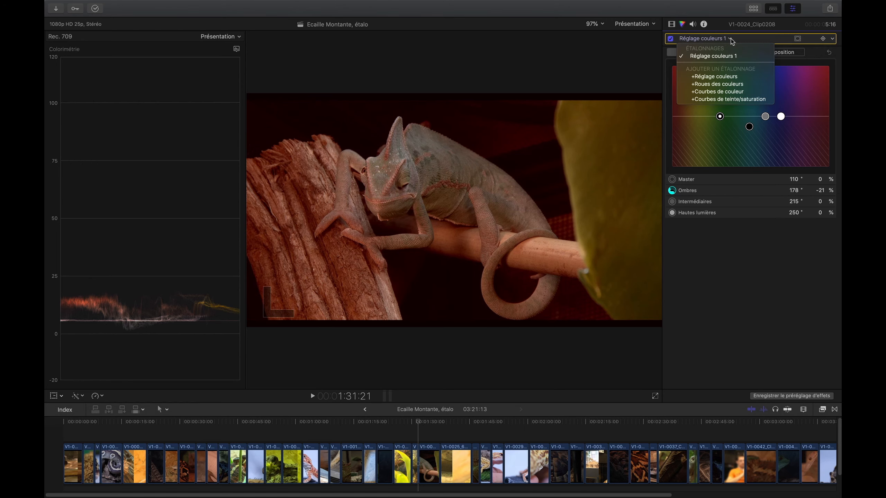
pyautogui.click(717, 87)
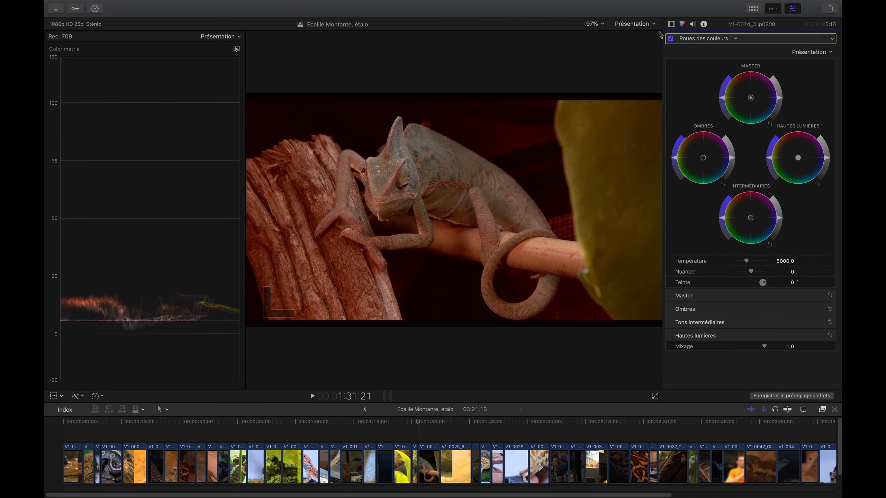
pyautogui.click(672, 24)
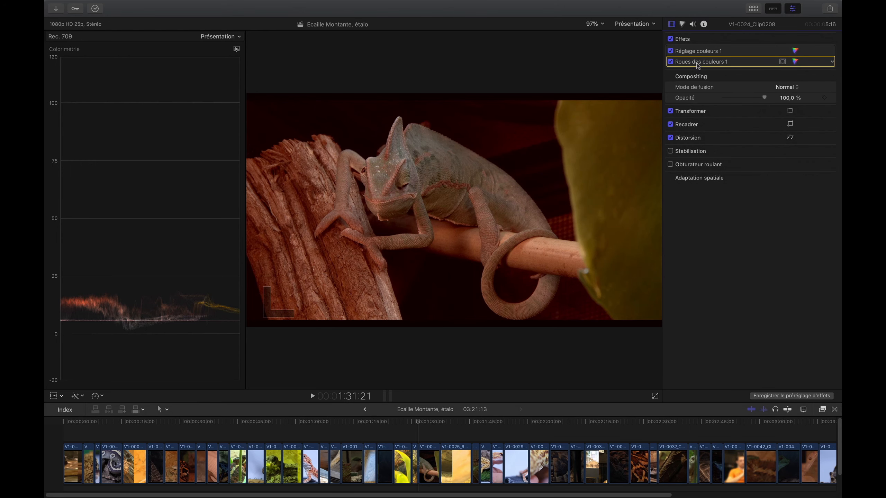
# Step: Compare the two corrections in the chameleon clip's effects list and move Roues des couleurs 1 above Réglage couleurs 1
pyautogui.click(686, 53)
pyautogui.click(688, 62)
pyautogui.click(702, 53)
pyautogui.click(703, 62)
pyautogui.click(702, 53)
pyautogui.click(702, 62)
pyautogui.click(702, 52)
pyautogui.click(703, 62)
pyautogui.click(714, 52)
pyautogui.click(707, 65)
pyautogui.moveTo(704, 66); pyautogui.dragTo(699, 48)
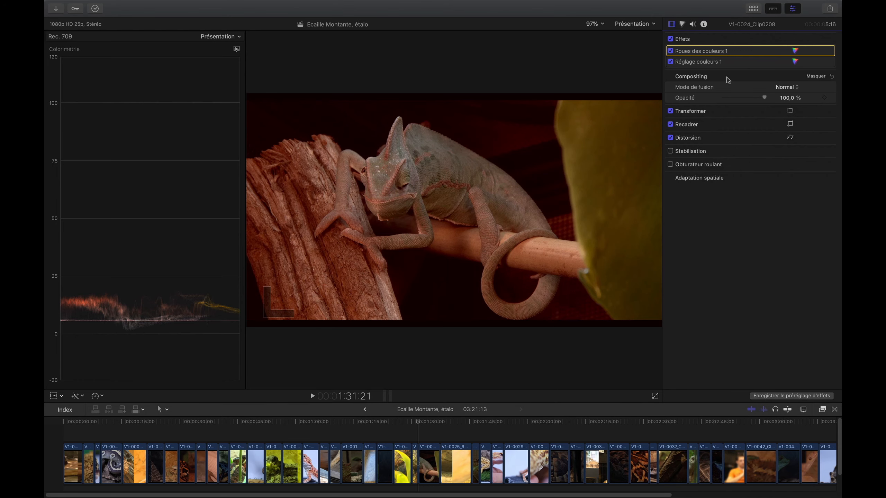
# Step: Display the Roues des couleurs 1 controls from the clip's effects list, return to the list, and display the Réglage couleurs 1 controls
pyautogui.doubleClick(709, 53)
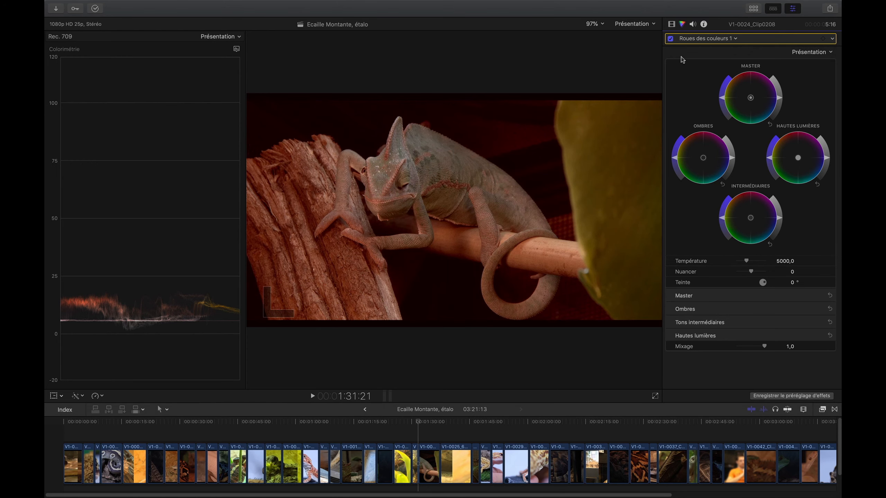
pyautogui.click(673, 25)
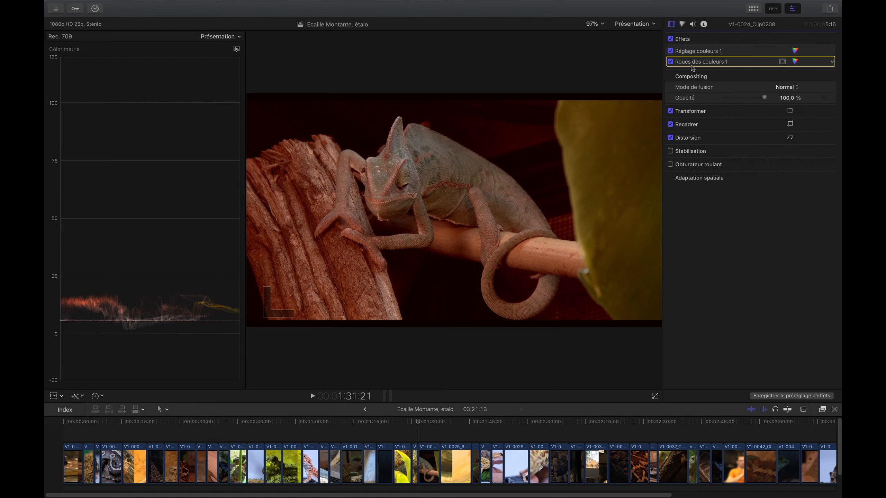
pyautogui.click(713, 52)
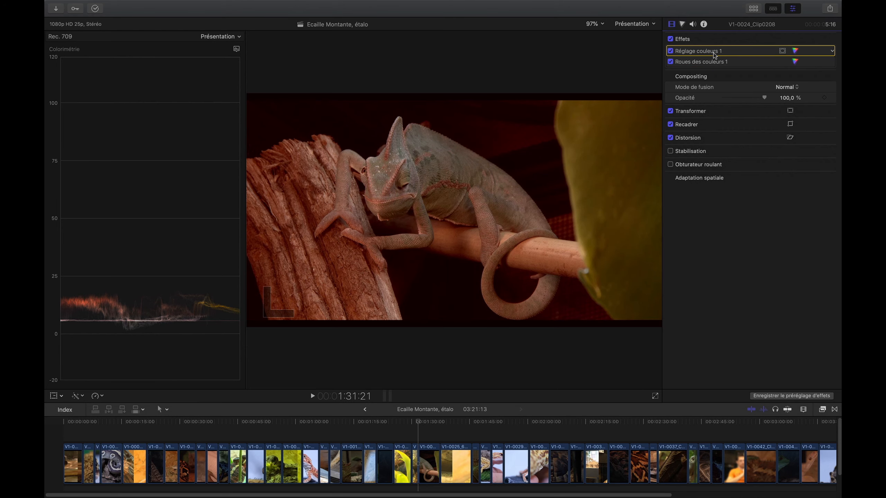
pyautogui.click(682, 26)
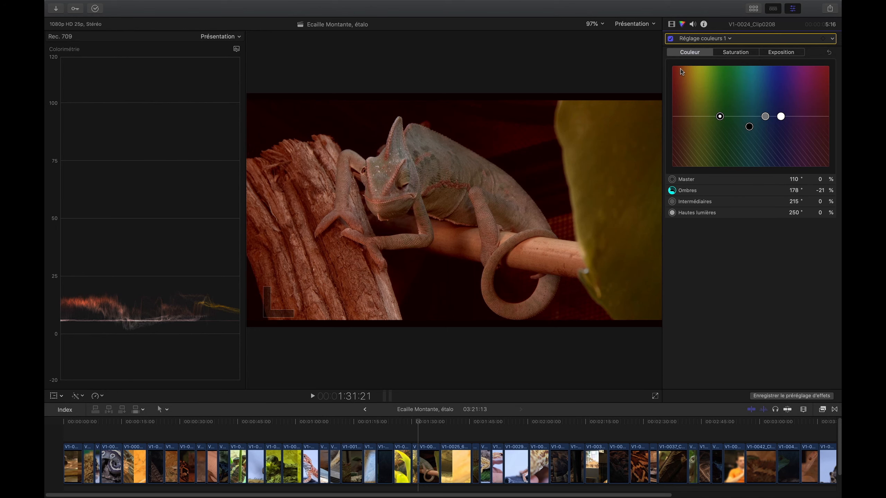
# Step: Look through the Couleur, Saturation and Exposition controls of Réglage couleurs 1, ending on Exposition
pyautogui.click(722, 53)
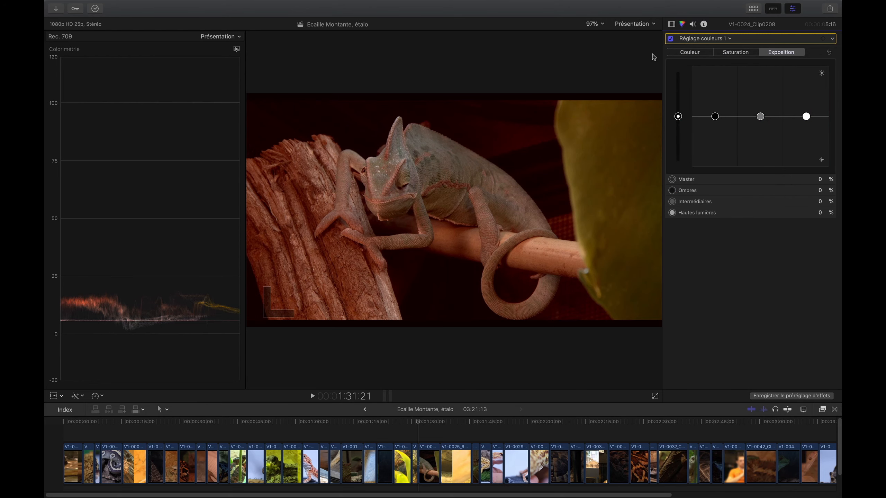
pyautogui.click(692, 53)
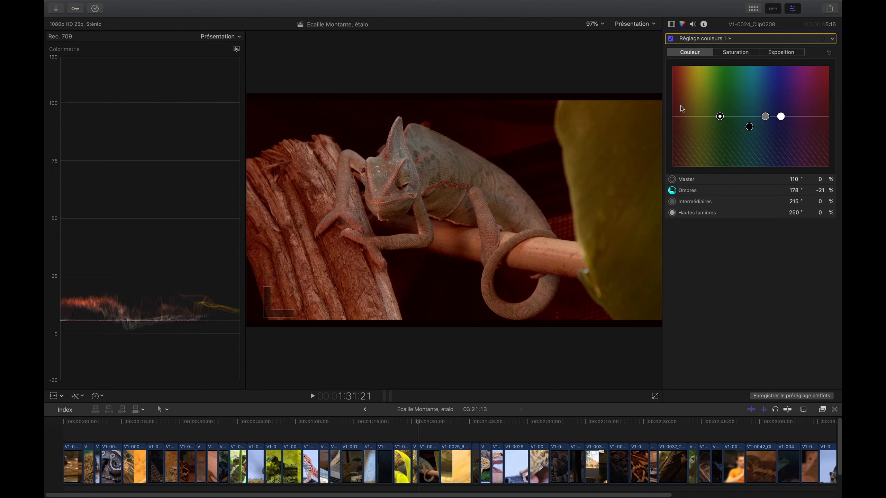
pyautogui.click(735, 53)
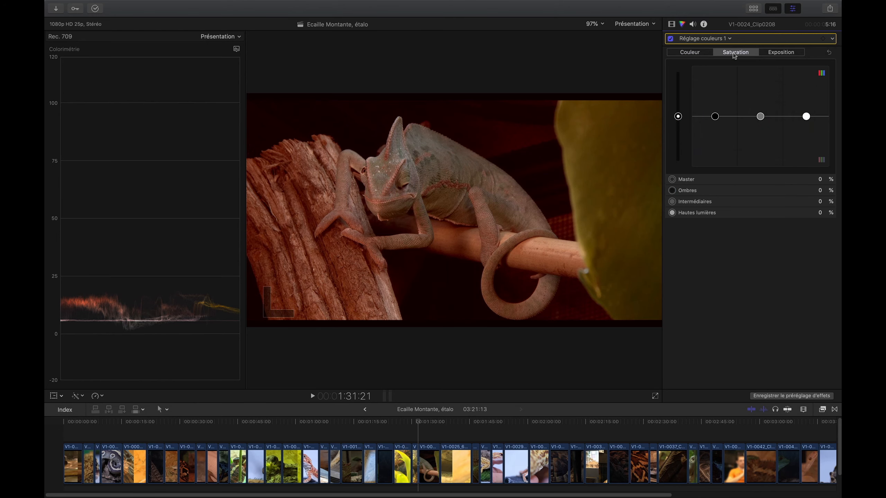
pyautogui.click(777, 53)
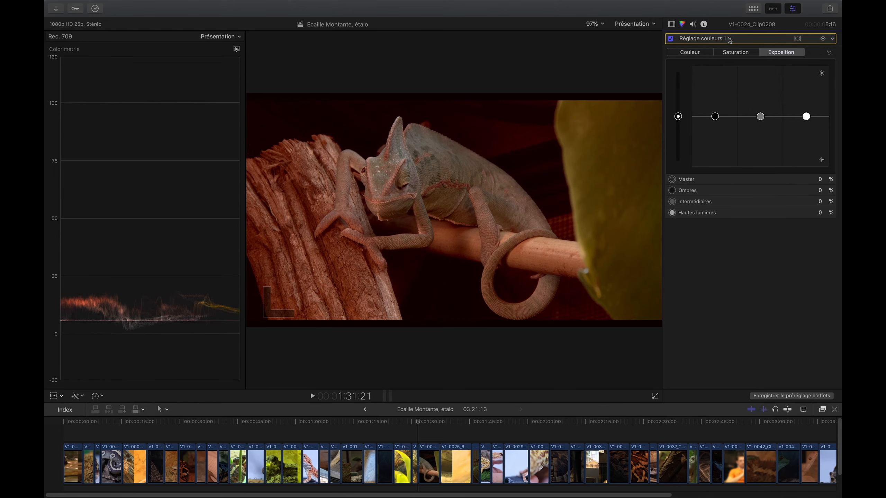
# Step: Switch the color inspector between Roues des couleurs 1 and the Couleur controls of Réglage couleurs 1, ending on Roues des couleurs 1
pyautogui.click(729, 40)
pyautogui.click(727, 63)
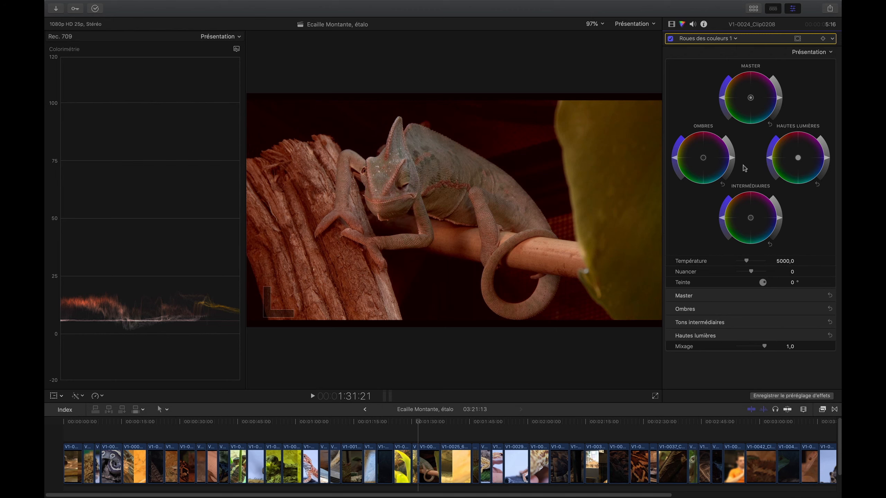
pyautogui.click(736, 39)
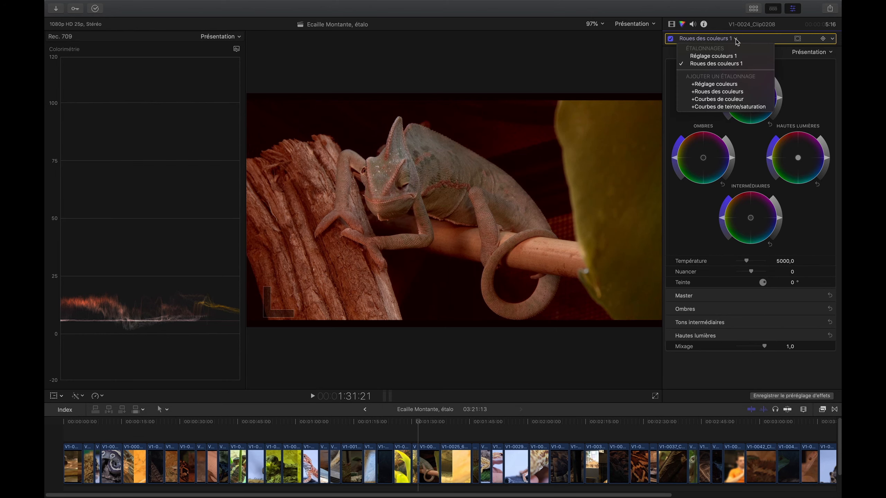
pyautogui.click(733, 57)
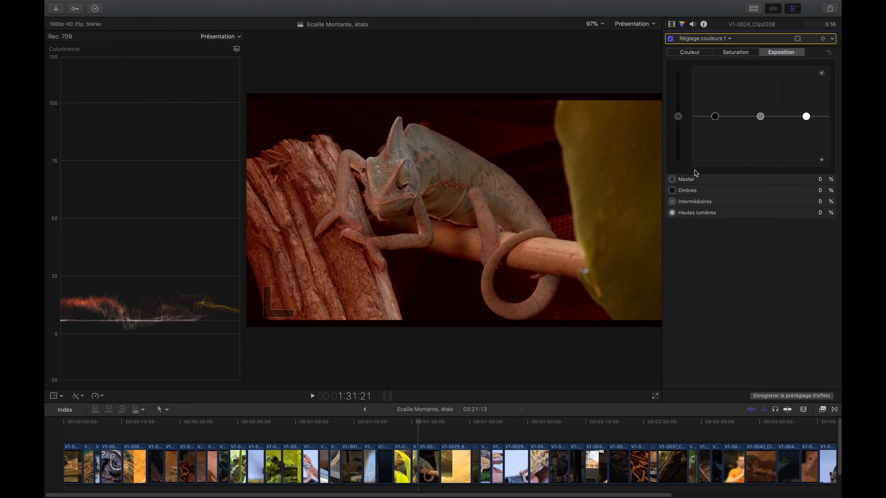
pyautogui.click(692, 55)
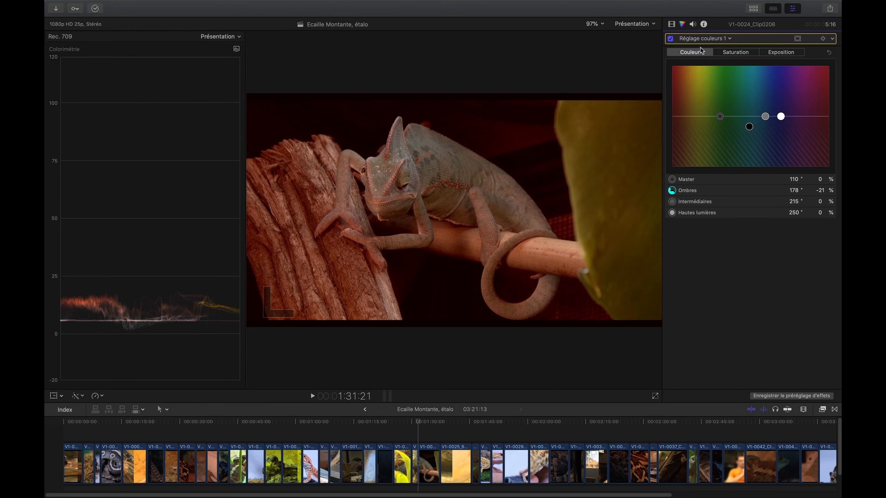
pyautogui.click(730, 39)
pyautogui.click(715, 61)
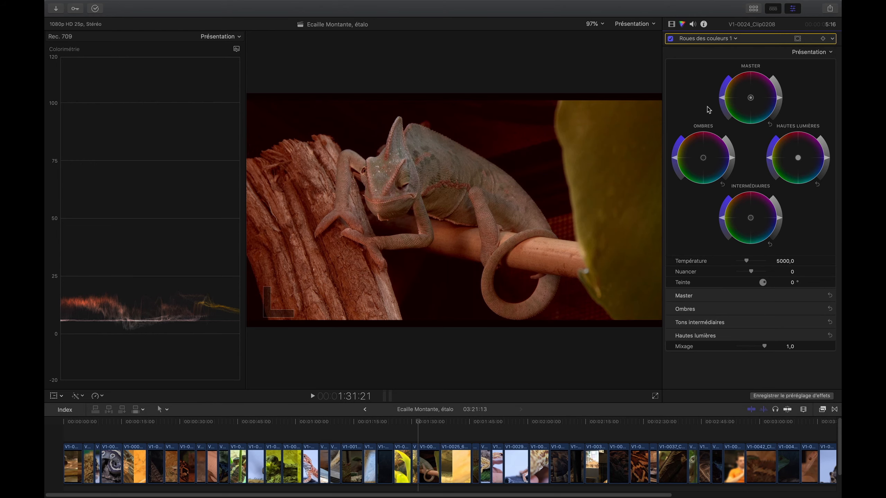
# Step: Add a Courbes de couleur and a Courbes de teinte/saturation correction to the chameleon clip and look through the hue/saturation curves
pyautogui.click(736, 39)
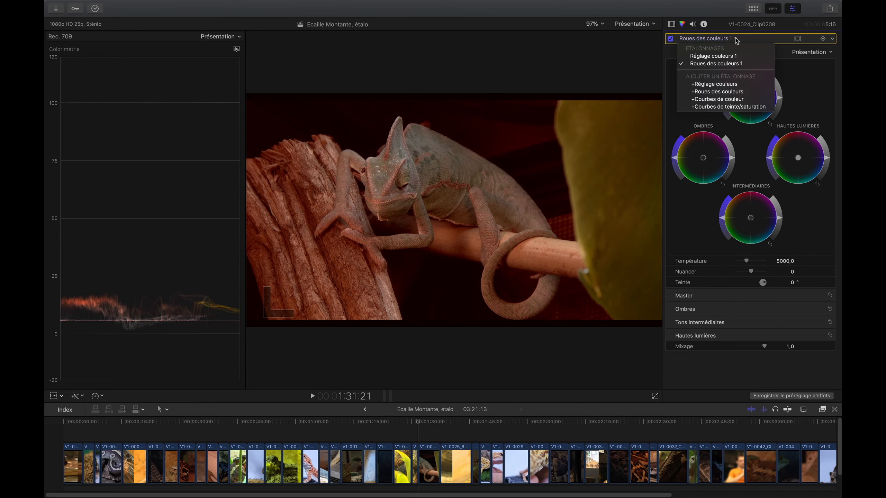
pyautogui.click(718, 99)
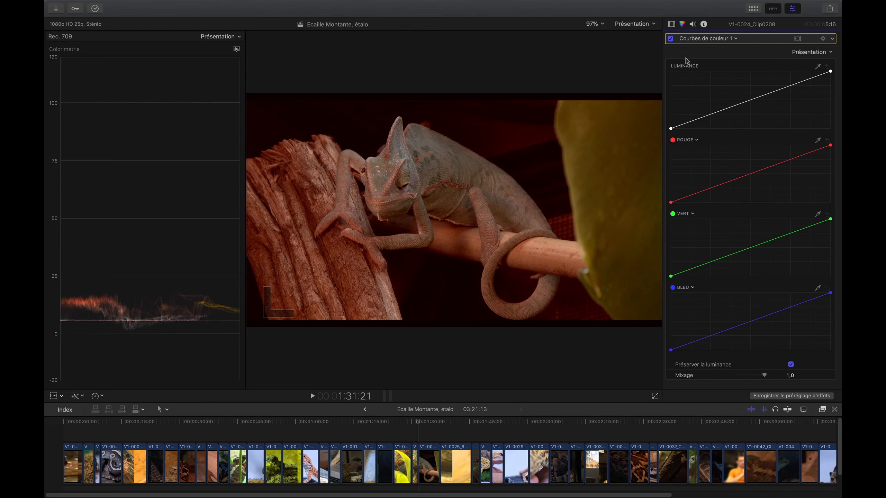
pyautogui.click(738, 39)
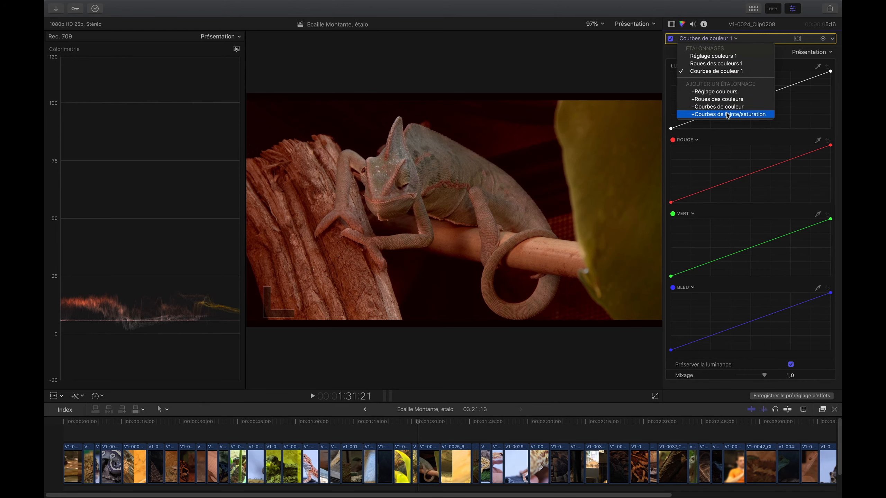
pyautogui.click(751, 119)
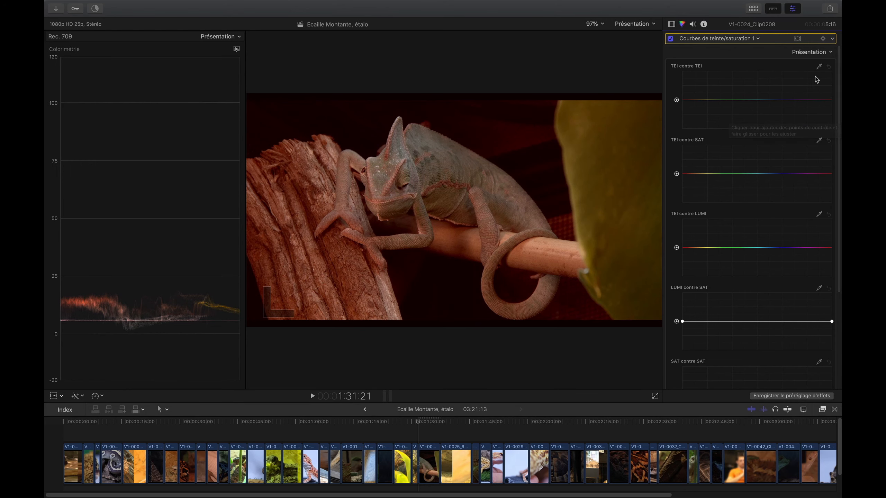
pyautogui.scroll(-5, 697, 130)
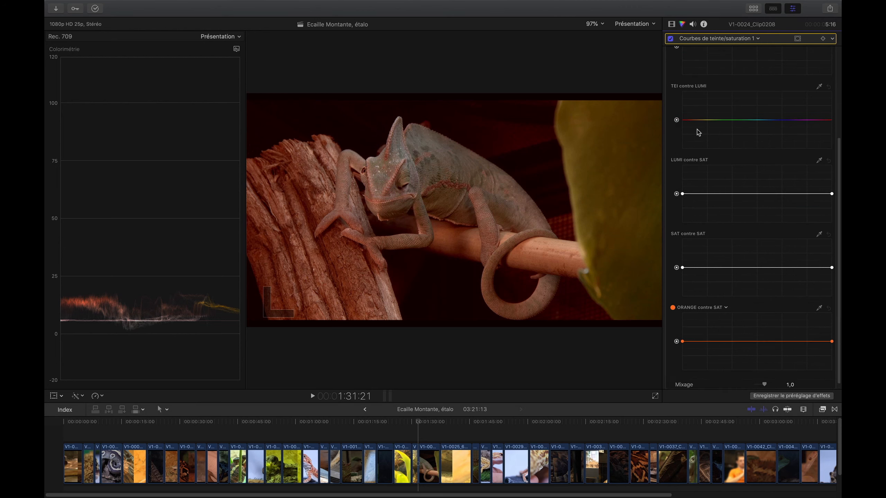
pyautogui.scroll(3, 705, 149)
pyautogui.scroll(-3, 705, 149)
pyautogui.scroll(3, 707, 147)
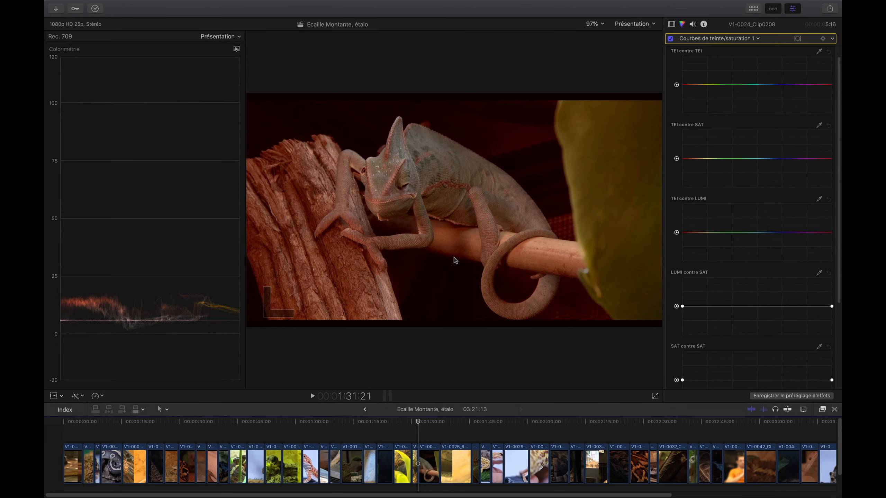
# Step: Switch to the Quatueur - étalo project and jump from clip to clip to V1-0009_611_2873, going back to the preceding intercom close-up
pyautogui.click(515, 421)
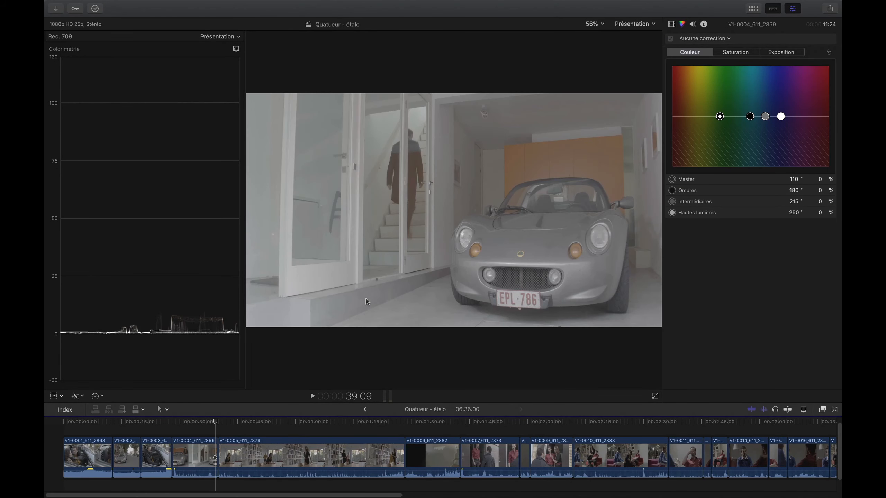
pyautogui.press('Up')
pyautogui.press('Down')
pyautogui.press('Down')
pyautogui.press('Down')
pyautogui.press('Down')
pyautogui.press('Down')
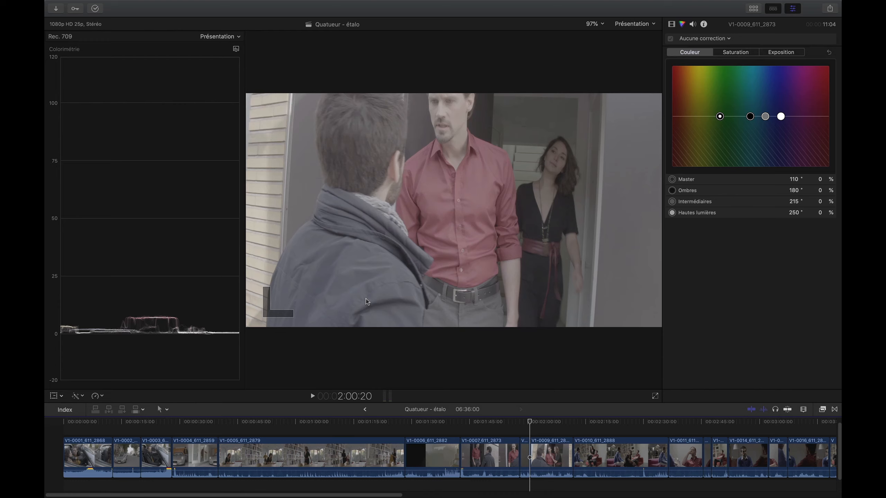
pyautogui.press('Up')
pyautogui.press('Up')
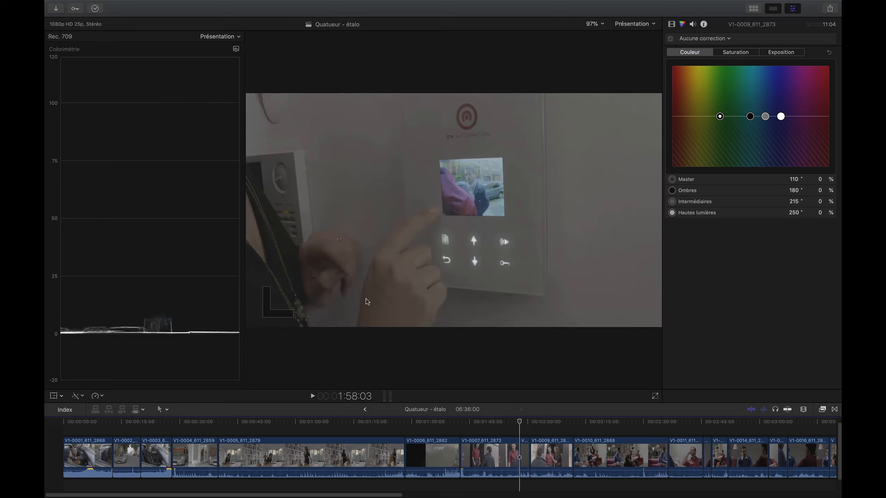